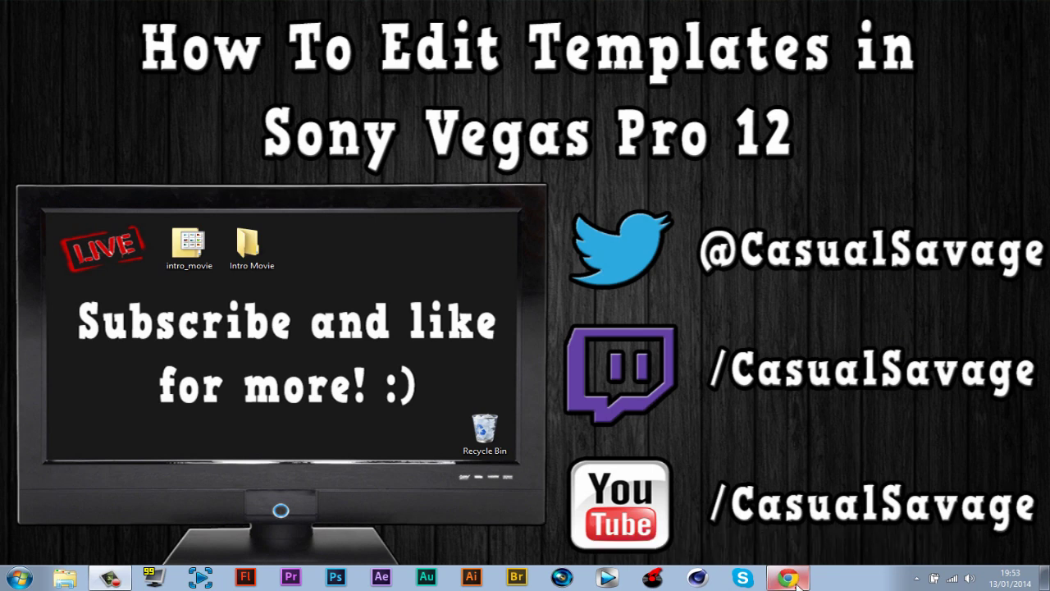
# Play part of the YouTube intro template video, pause it, then close its tab.
pyautogui.click(790, 578)
pyautogui.click(570, 391)
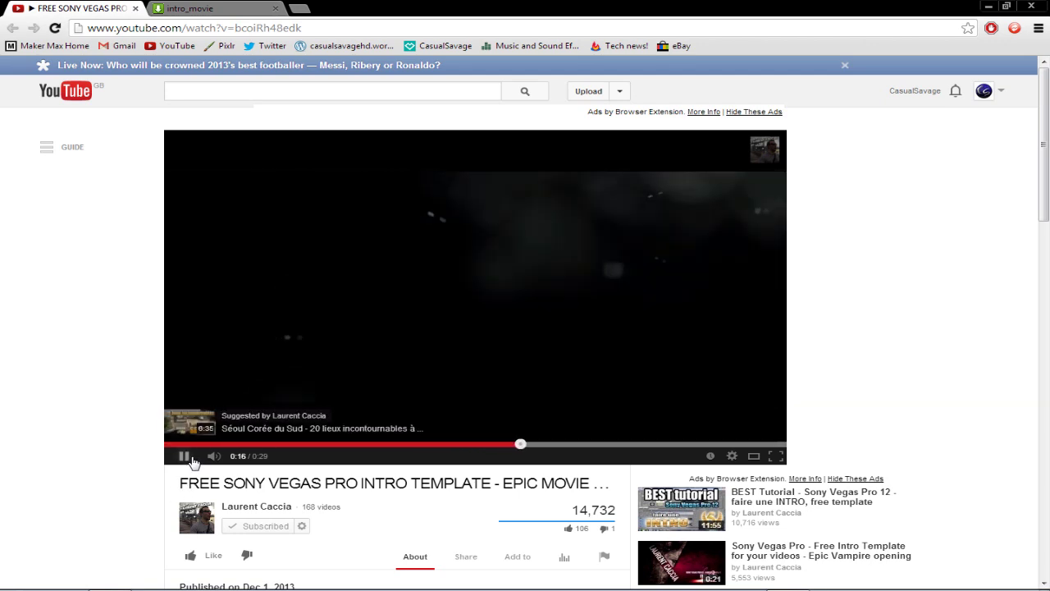
pyautogui.click(186, 457)
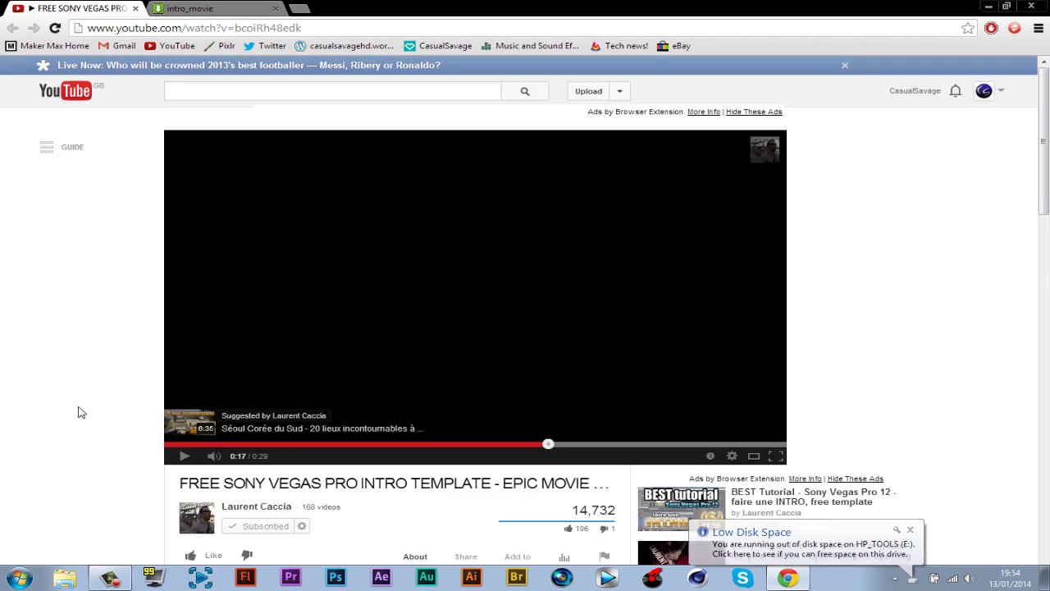
pyautogui.click(135, 9)
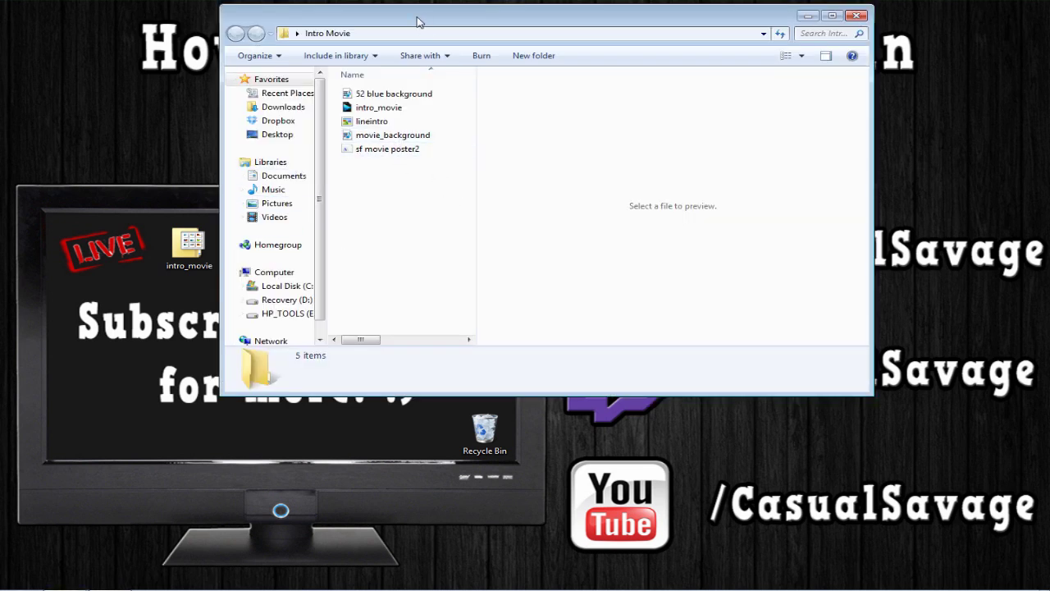
# Install the SF Movie Poster font from sf movie poster2, declining to replace the existing copy.
pyautogui.doubleClick(387, 151)
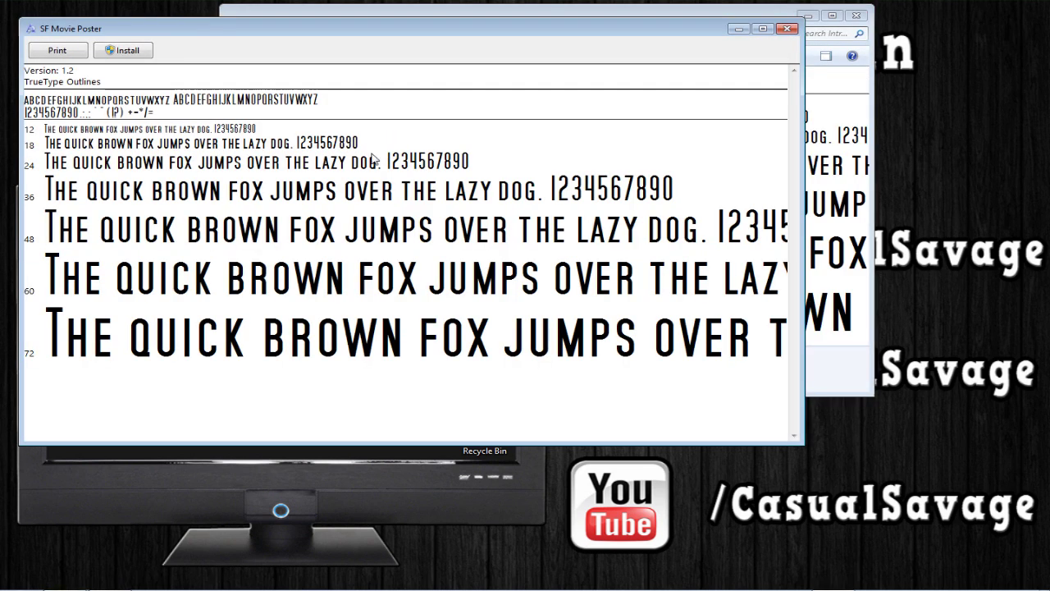
pyautogui.click(130, 51)
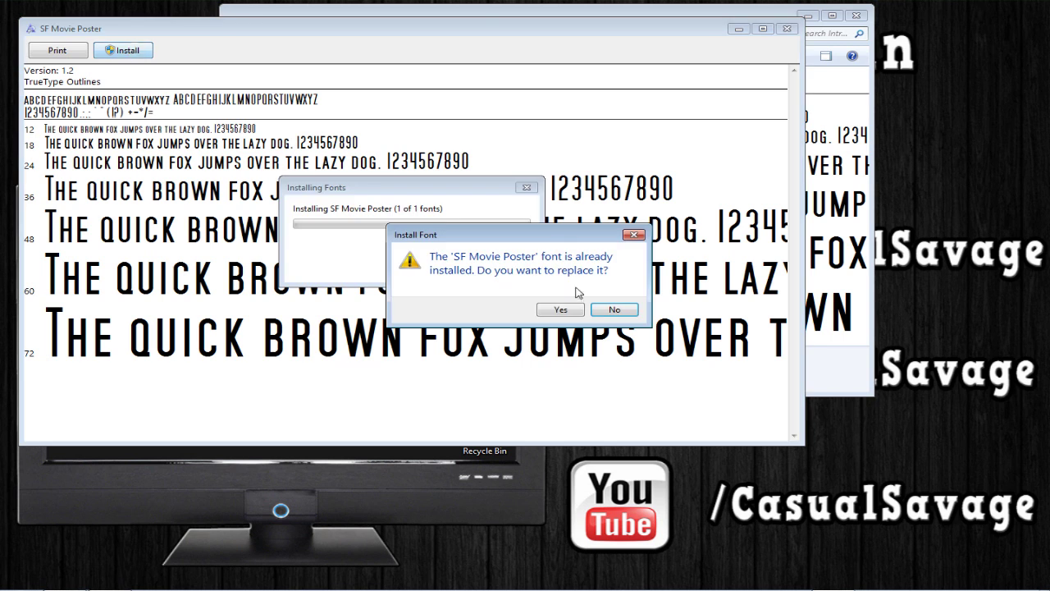
pyautogui.click(614, 311)
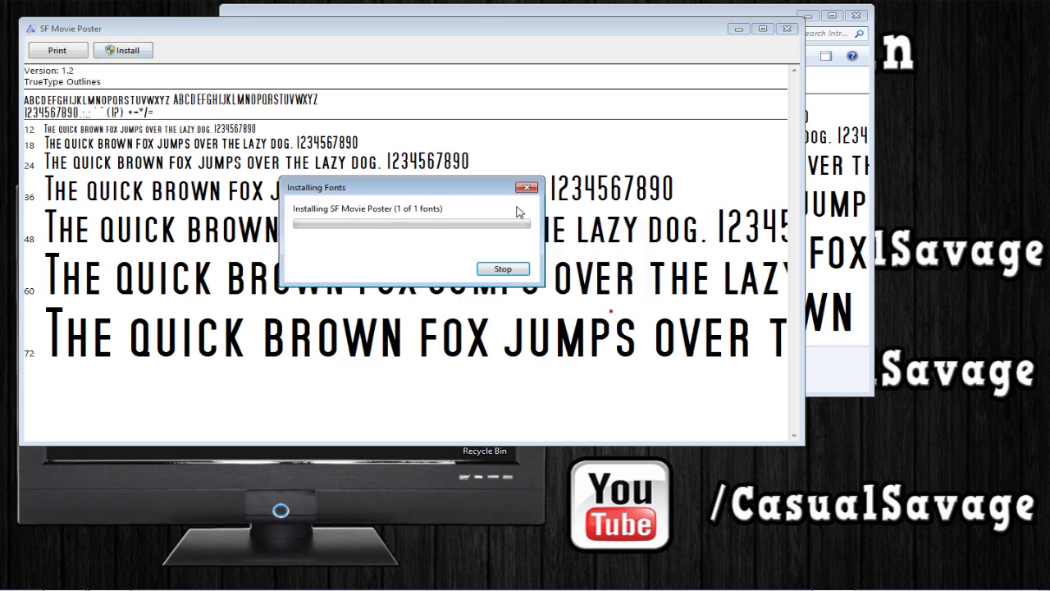
pyautogui.click(787, 30)
pyautogui.click(367, 179)
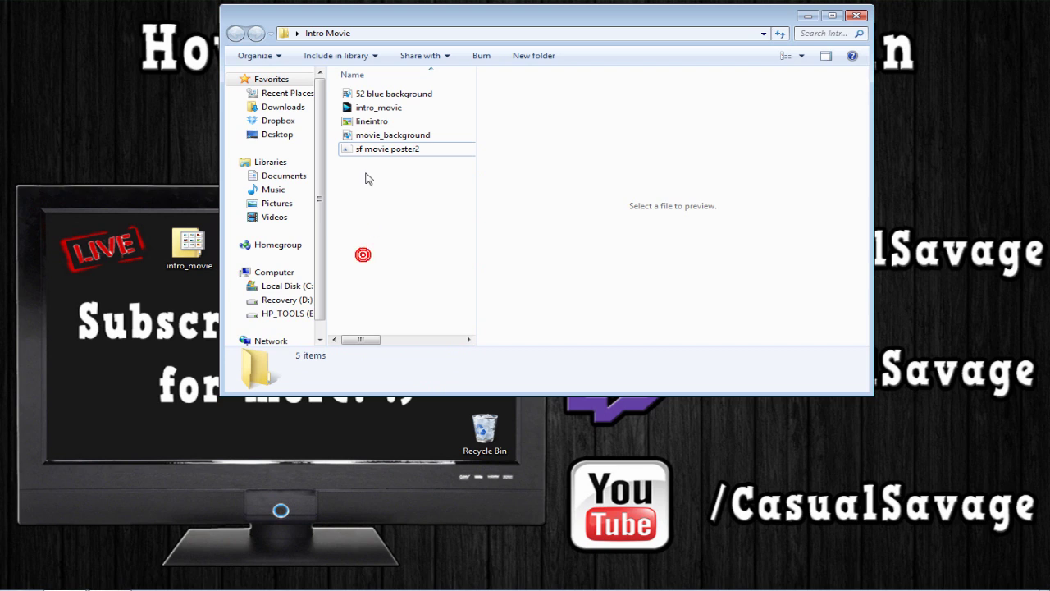
# Open the intro_movie .veg project from the Intro Movie folder in Vegas Pro 12.
pyautogui.click(377, 150)
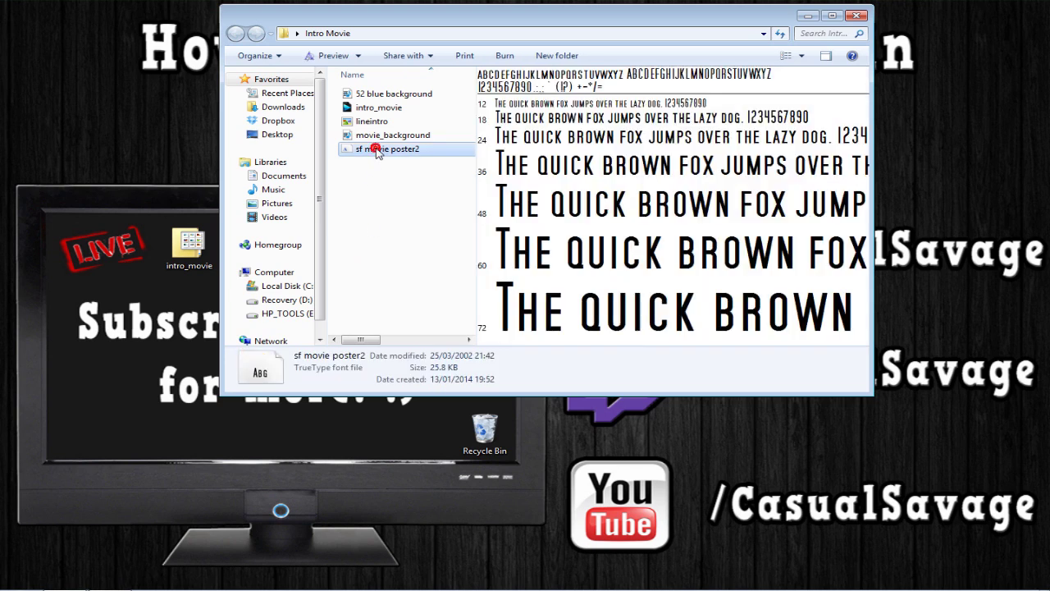
pyautogui.click(413, 113)
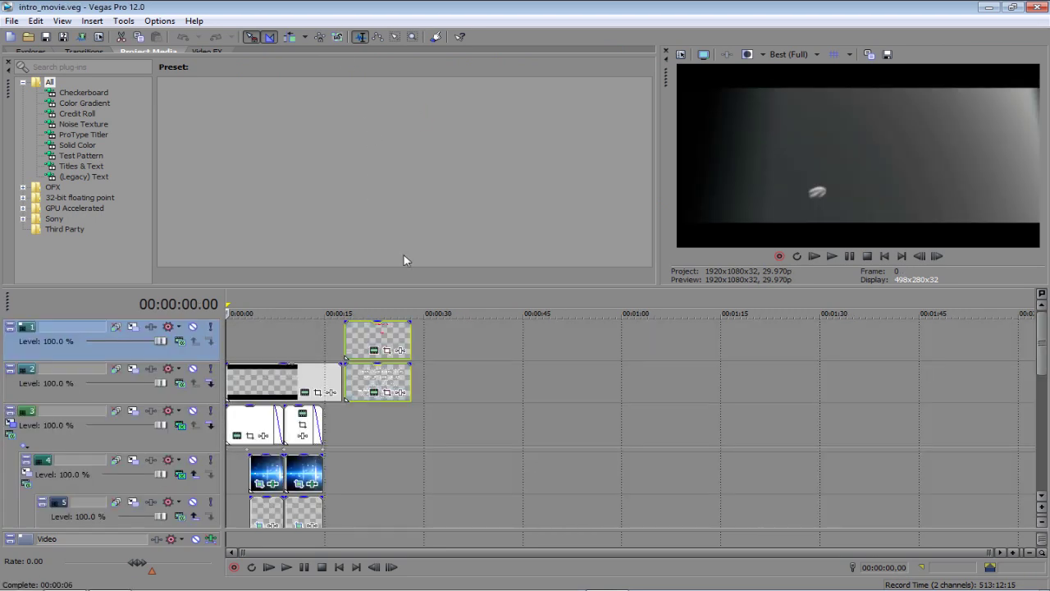
# Move the playhead to where the first title appears in the intro.
pyautogui.moveTo(1042, 362); pyautogui.dragTo(1048, 384)
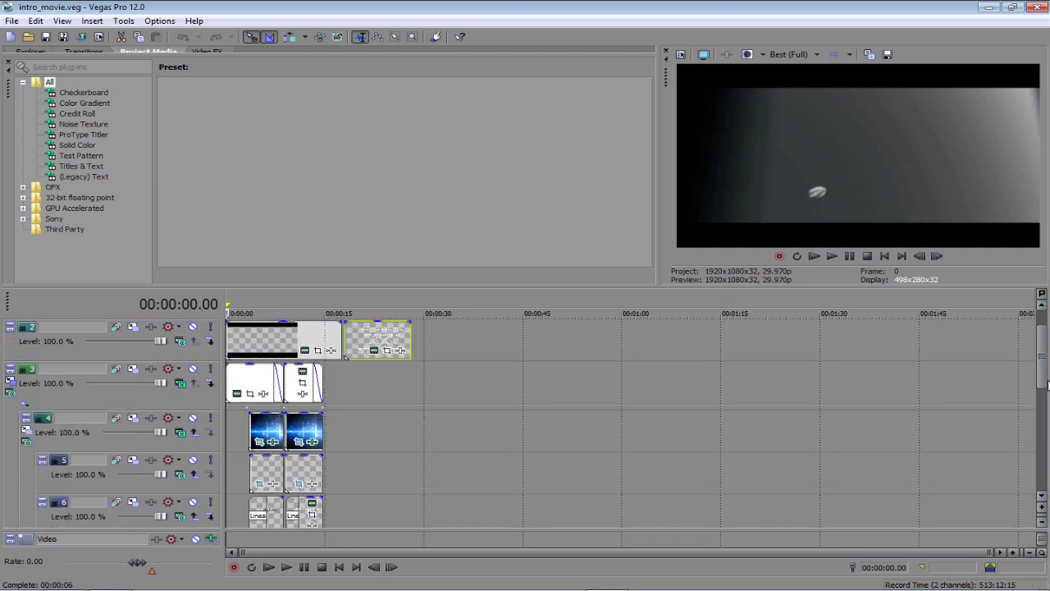
pyautogui.click(250, 386)
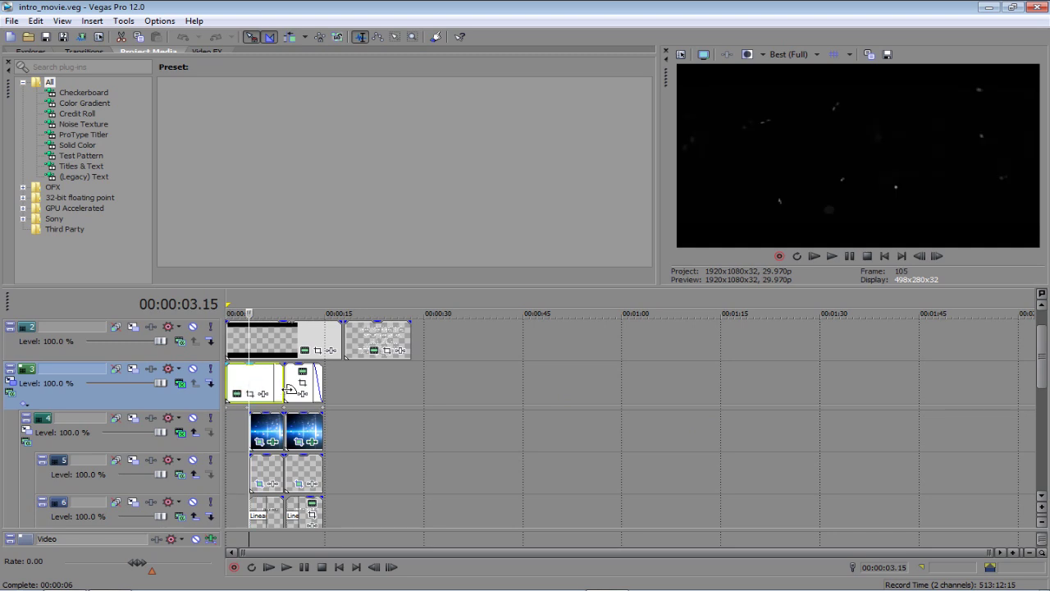
pyautogui.click(265, 384)
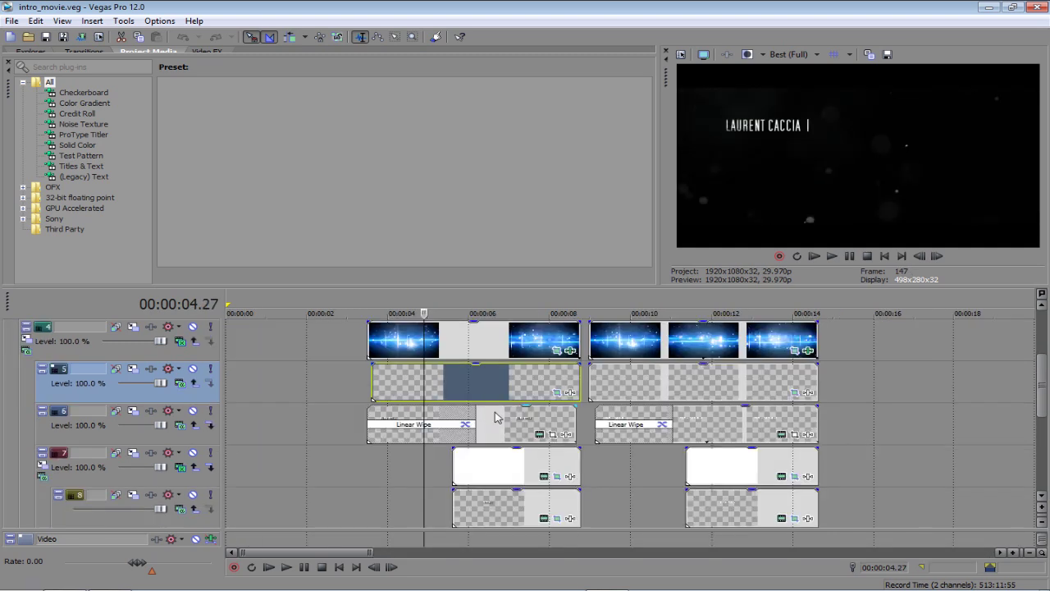
# Replace the track 6 title's presenter name with CasualSavage via Edit Generated Media.
pyautogui.click(502, 421)
pyautogui.rightClick(501, 420)
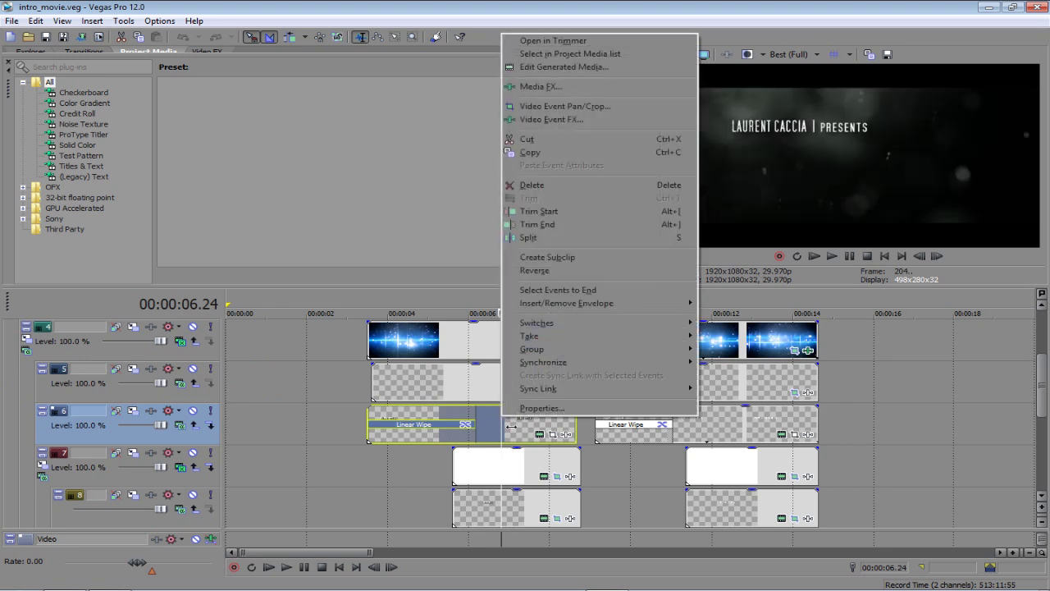
pyautogui.click(590, 67)
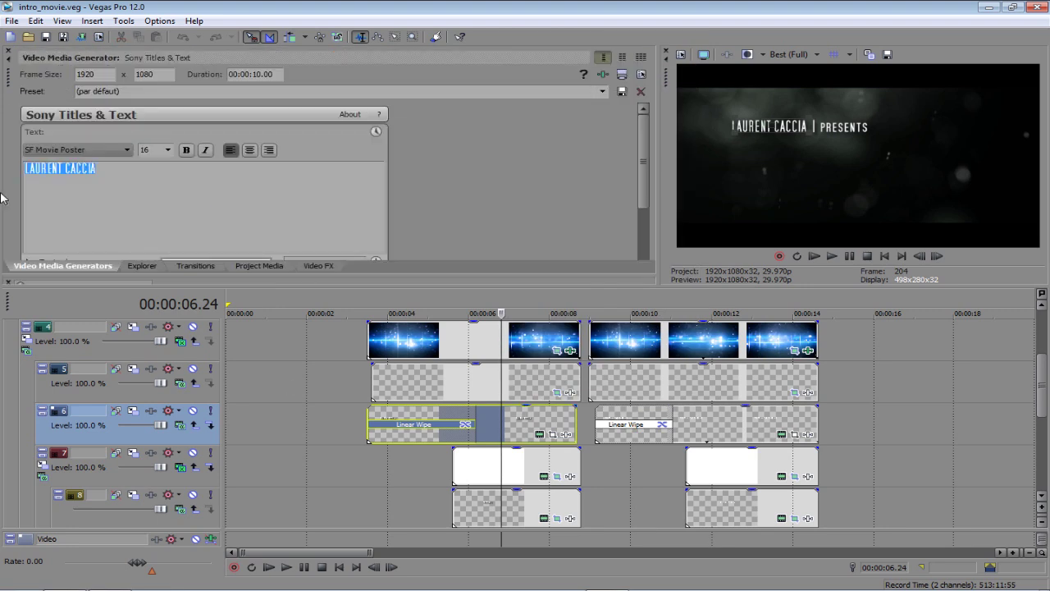
pyautogui.write('CasualSavage')
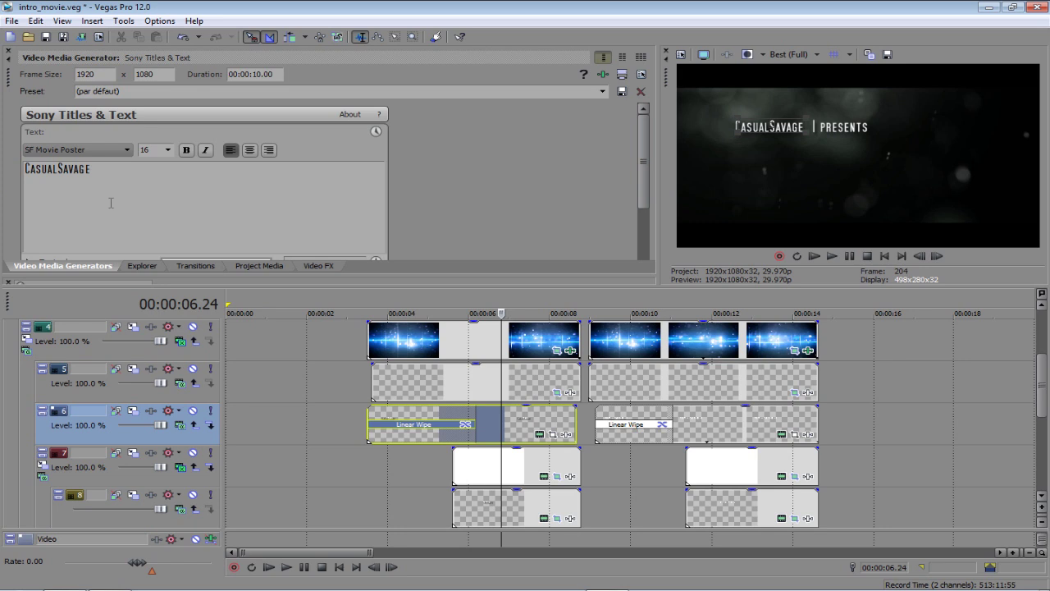
pyautogui.scroll(-1, 591, 432)
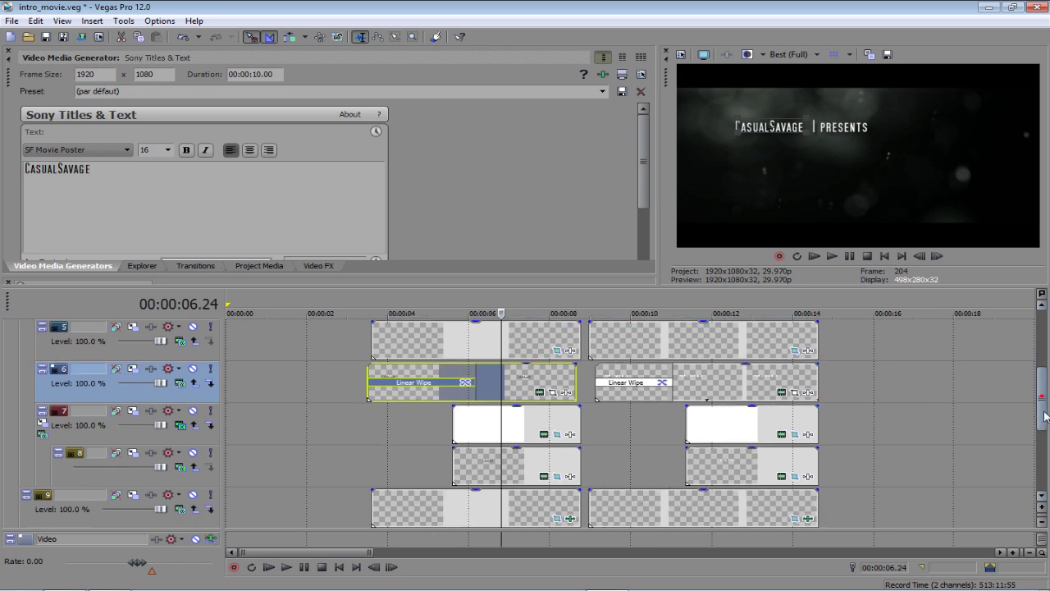
pyautogui.click(502, 471)
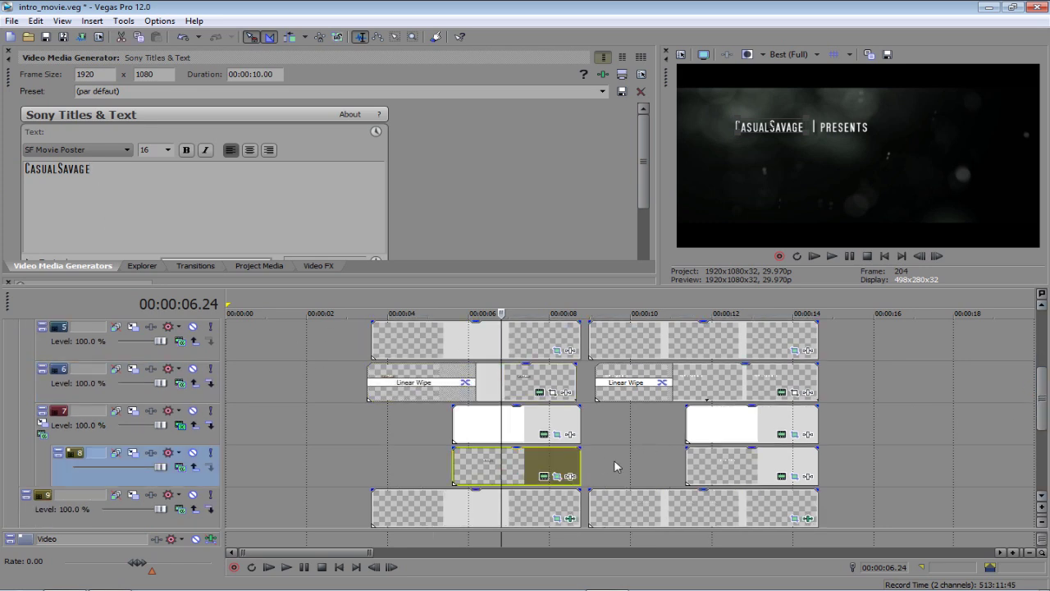
# Change the track 8 title's word PRESENTS to Welcomes in Sony Titles & Text.
pyautogui.rightClick(504, 482)
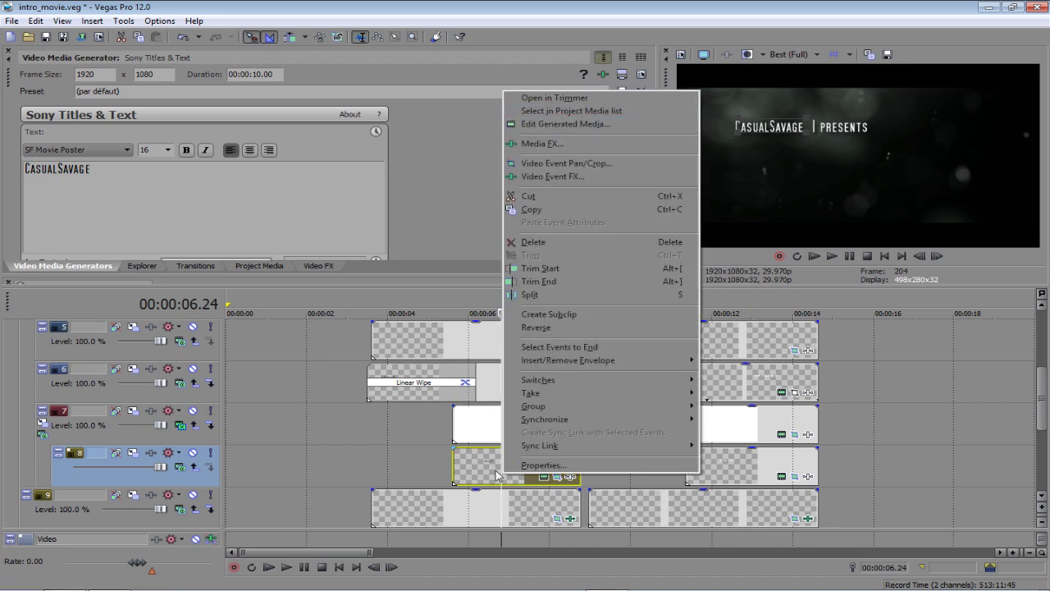
pyautogui.click(498, 469)
pyautogui.click(546, 478)
pyautogui.doubleClick(266, 191)
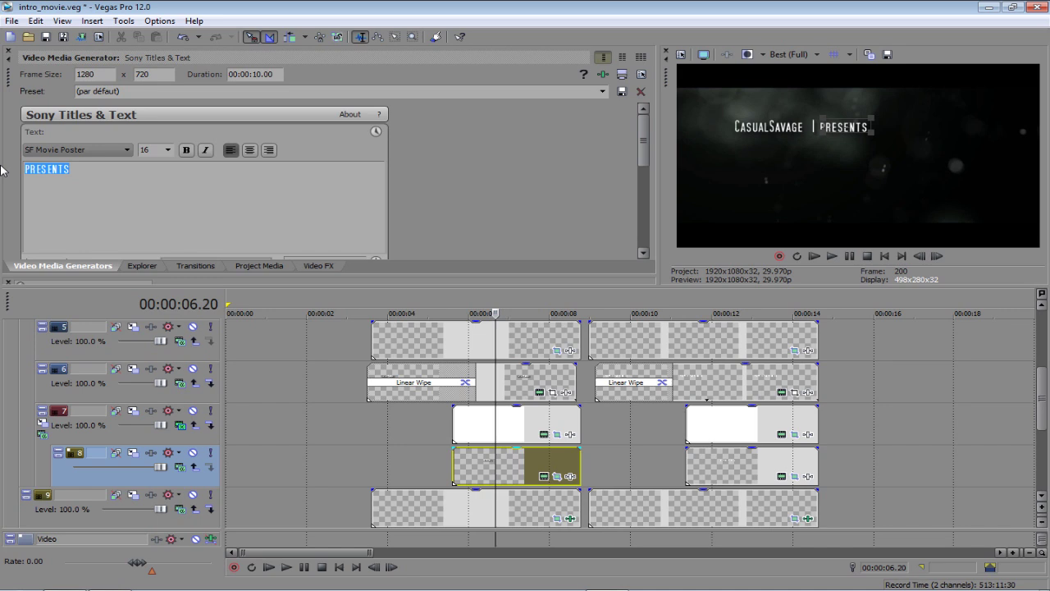
pyautogui.write('Wel')
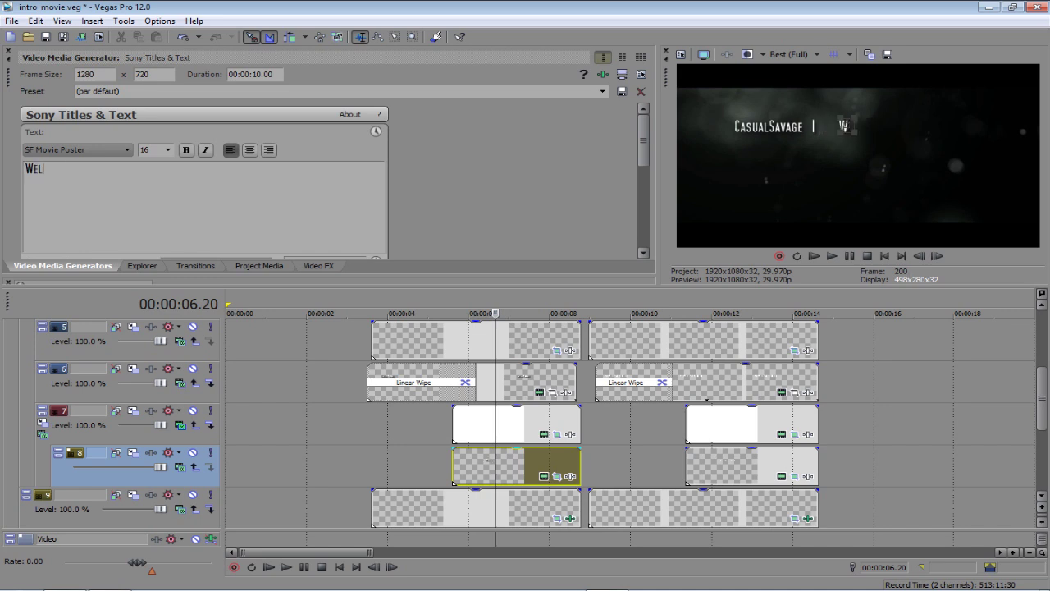
pyautogui.write('comes')
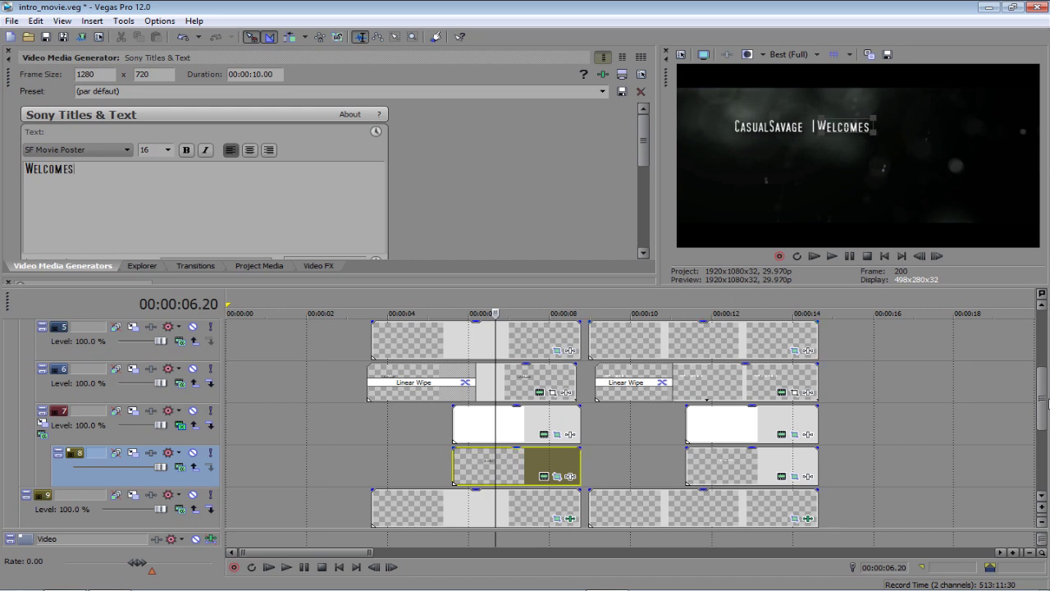
pyautogui.moveTo(1044, 401); pyautogui.dragTo(1044, 341)
pyautogui.scroll(-2, 1047, 350)
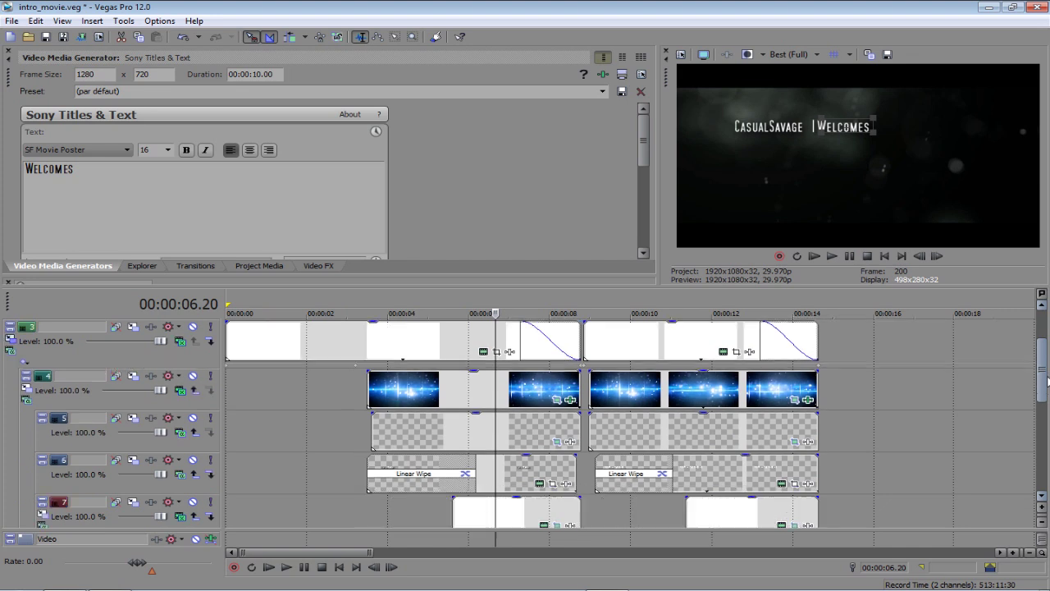
# Scrub the timeline from about 7 to 11.11 seconds to preview the edited titles.
pyautogui.click(539, 296)
pyautogui.click(564, 297)
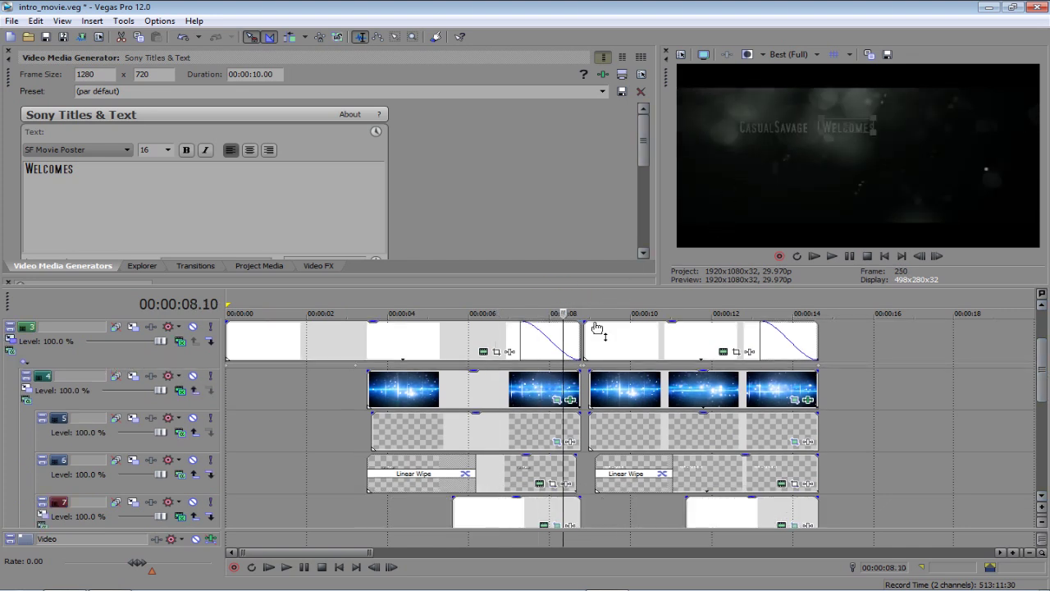
pyautogui.click(582, 292)
pyautogui.click(597, 292)
pyautogui.click(613, 296)
pyautogui.click(659, 294)
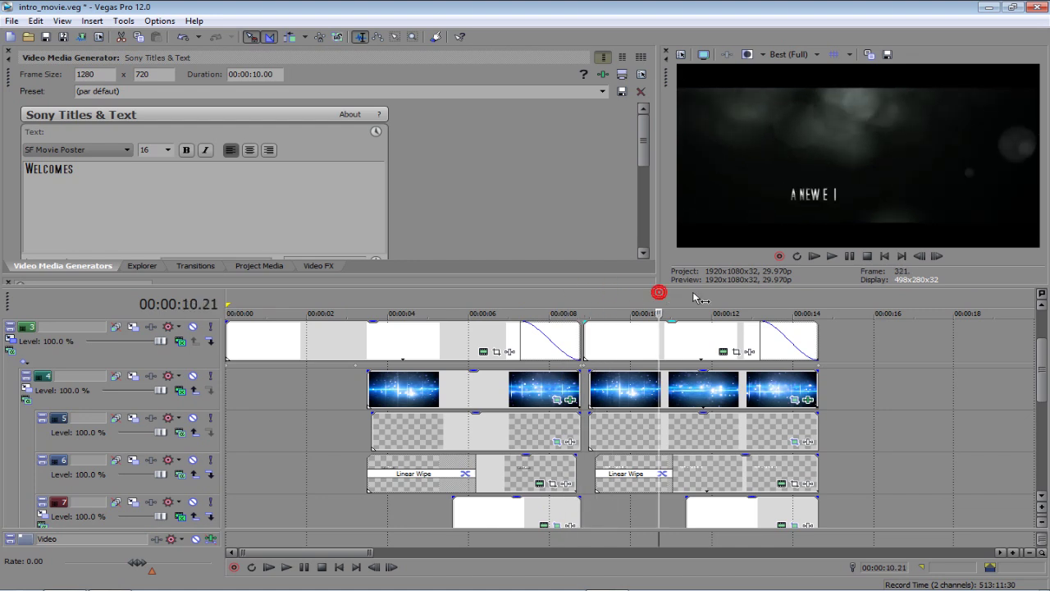
pyautogui.click(686, 308)
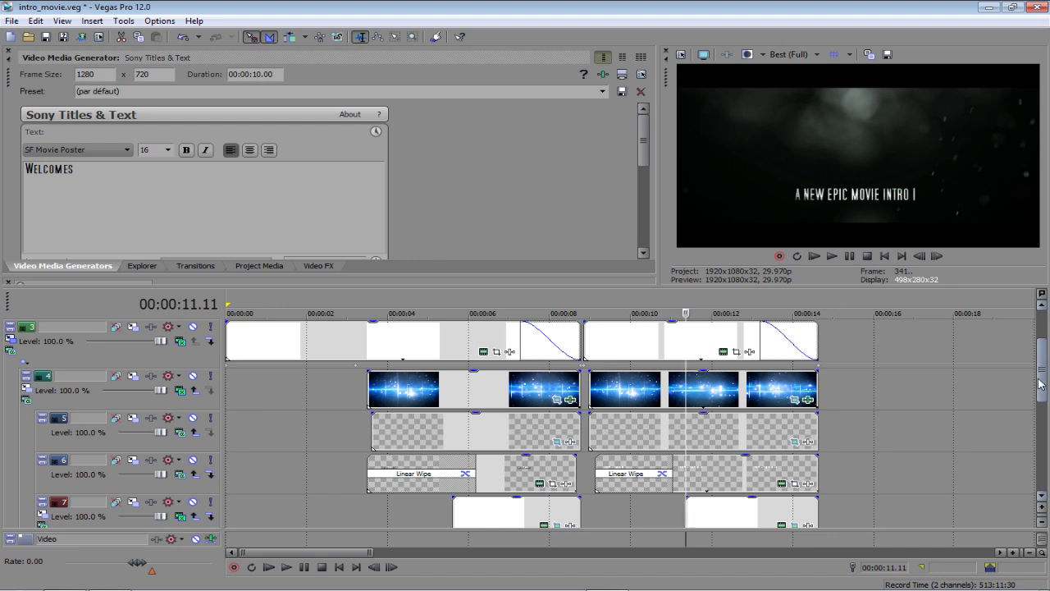
pyautogui.moveTo(1042, 353)
pyautogui.mouseDown()
pyautogui.moveTo(1044, 455)
pyautogui.moveTo(1044, 356)
pyautogui.moveTo(1044, 371)
pyautogui.mouseUp()
# Replace the title text 'A NEW EPIC MOVIE INTRO' with 'Another Sony Vegas Pro 12 Tutorial'.
pyautogui.rightClick(696, 425)
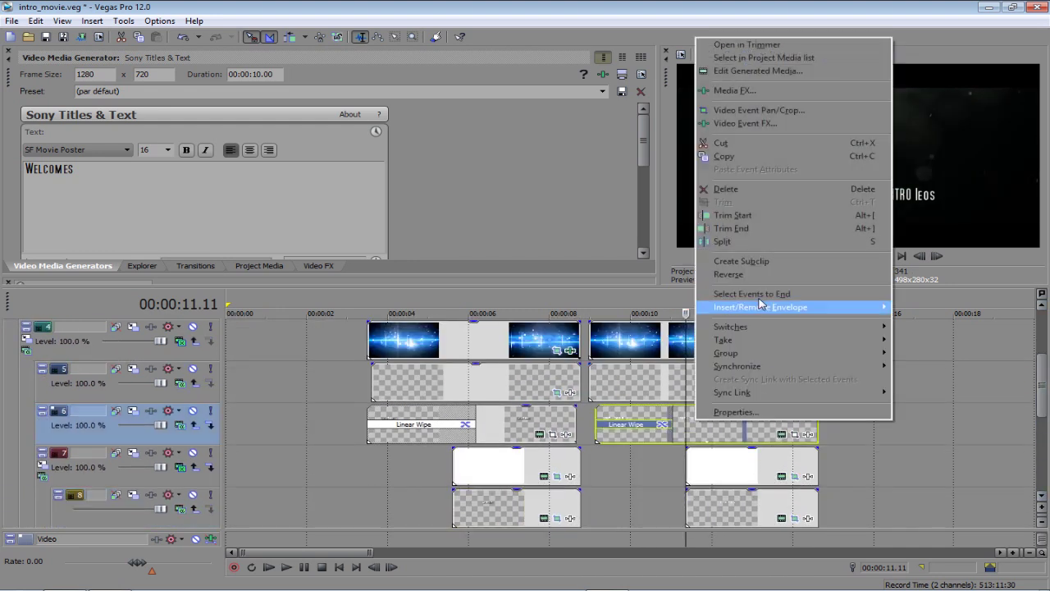
pyautogui.click(777, 72)
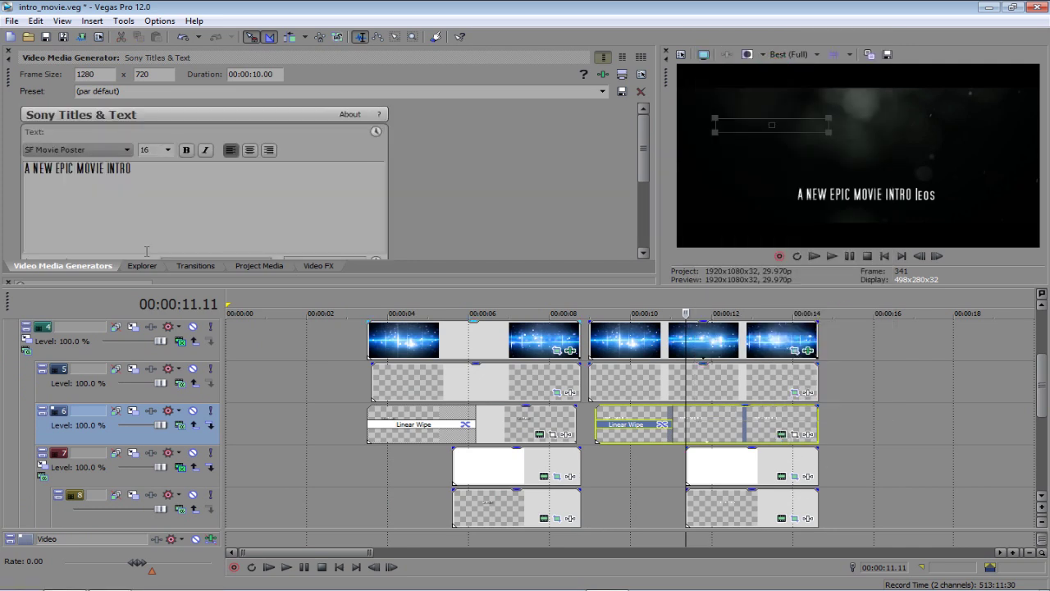
pyautogui.moveTo(184, 191); pyautogui.dragTo(2, 164)
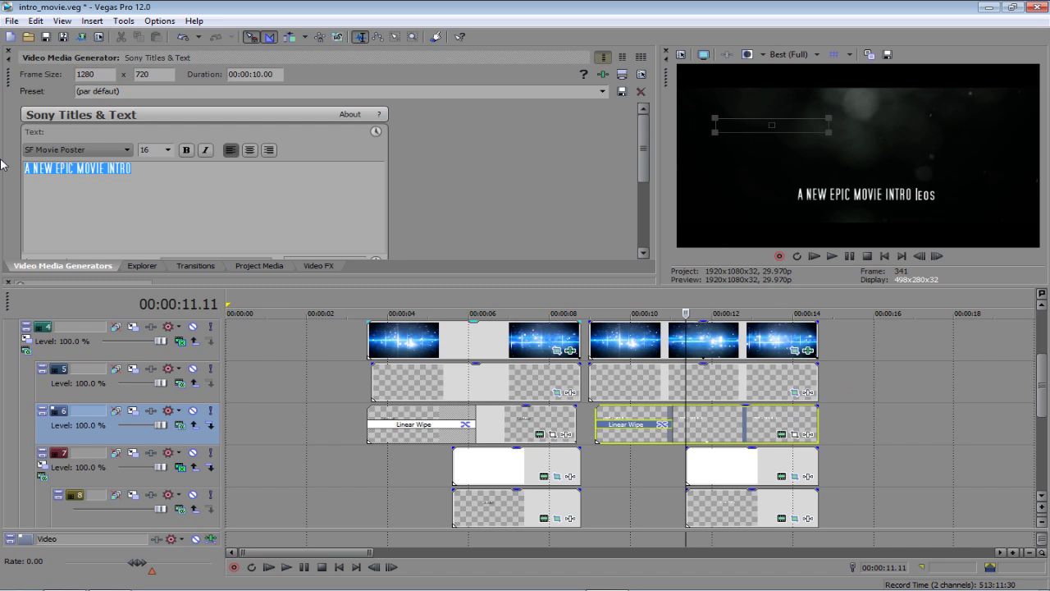
pyautogui.write('Another Sony Vegas Pro')
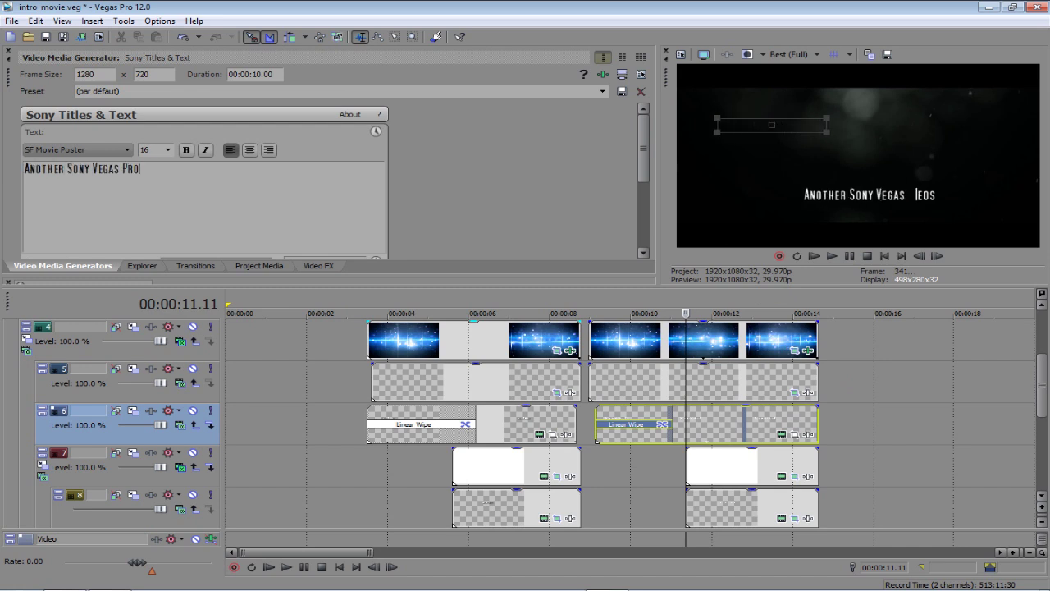
pyautogui.write(' 12 Tutorial')
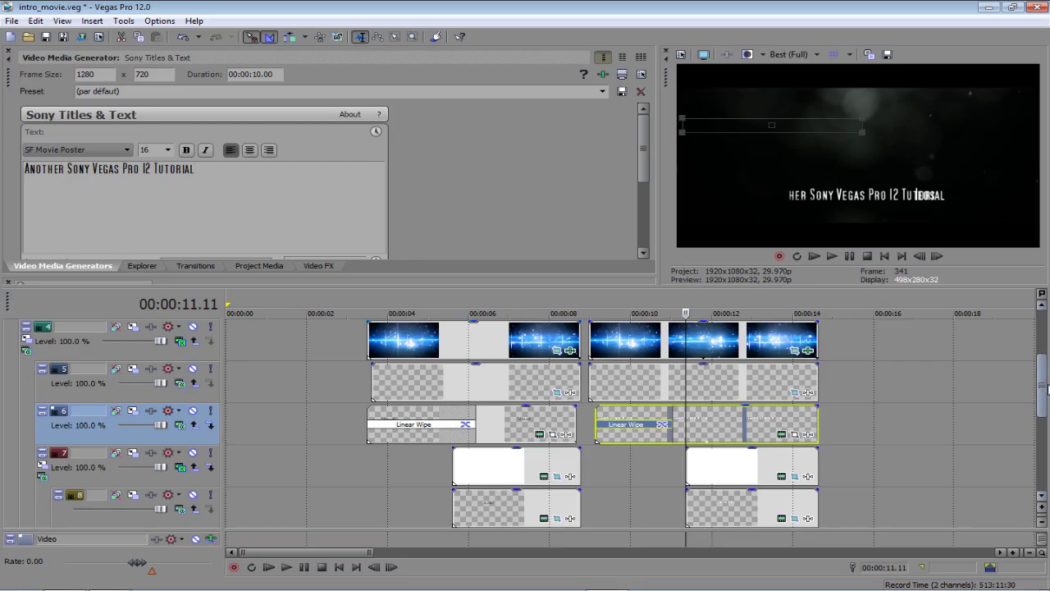
pyautogui.scroll(-1, 1042, 386)
# Zoom out the timeline and select the full 17.18-second intro as the time region.
pyautogui.click(754, 470)
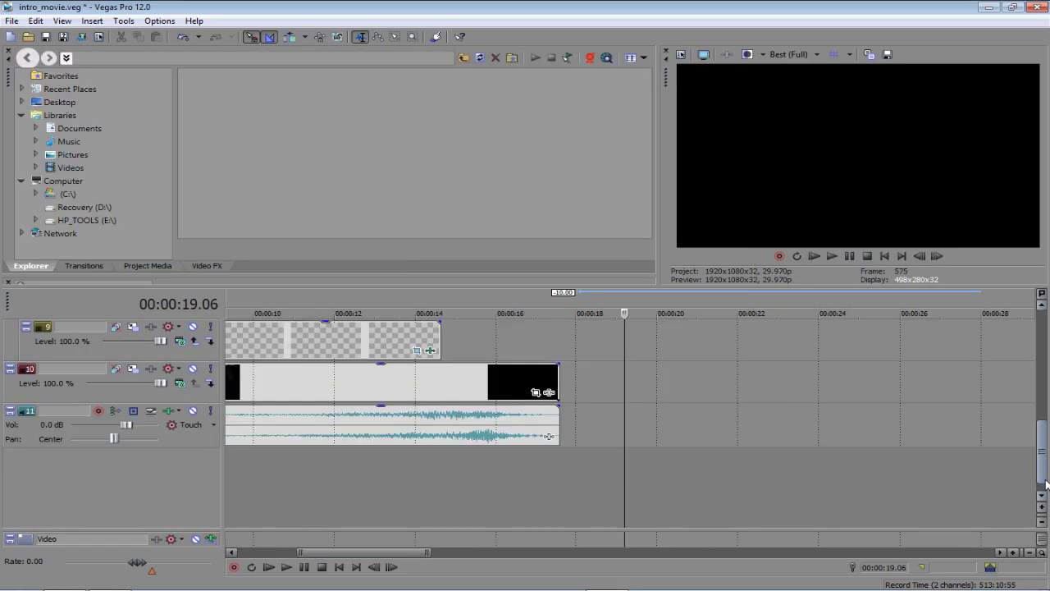
pyautogui.scroll(2, 425, 425)
pyautogui.moveTo(397, 556); pyautogui.dragTo(328, 555)
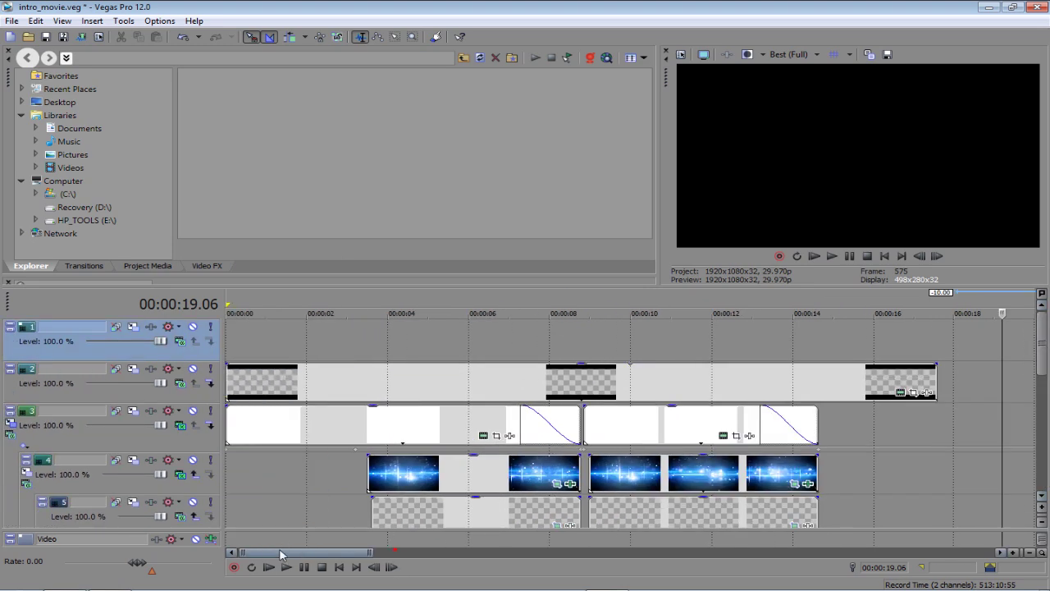
pyautogui.scroll(-3, 405, 400)
pyautogui.scroll(-2, 404, 400)
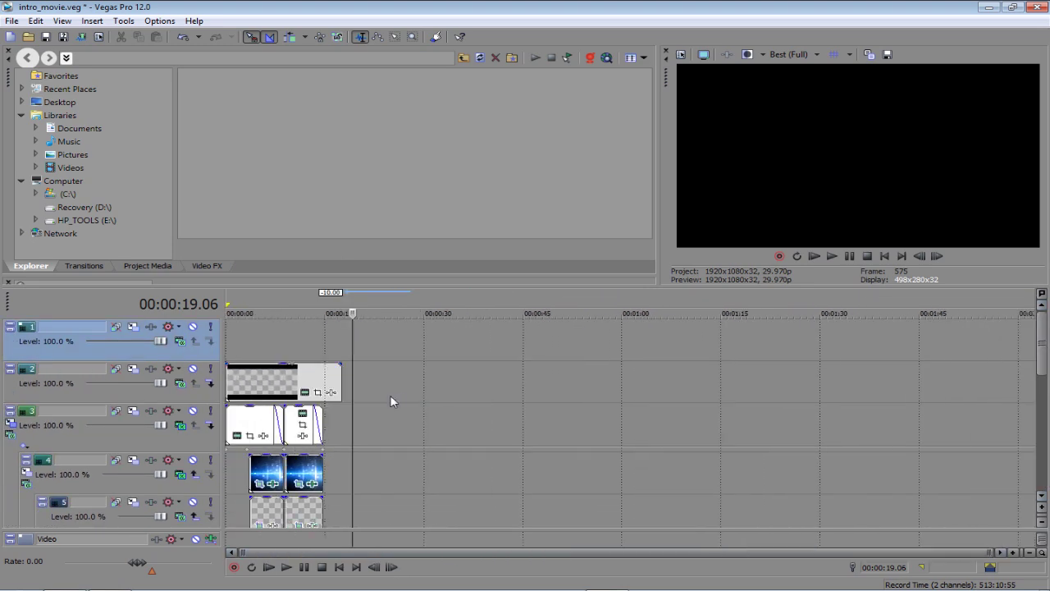
pyautogui.click(277, 300)
pyautogui.doubleClick(276, 301)
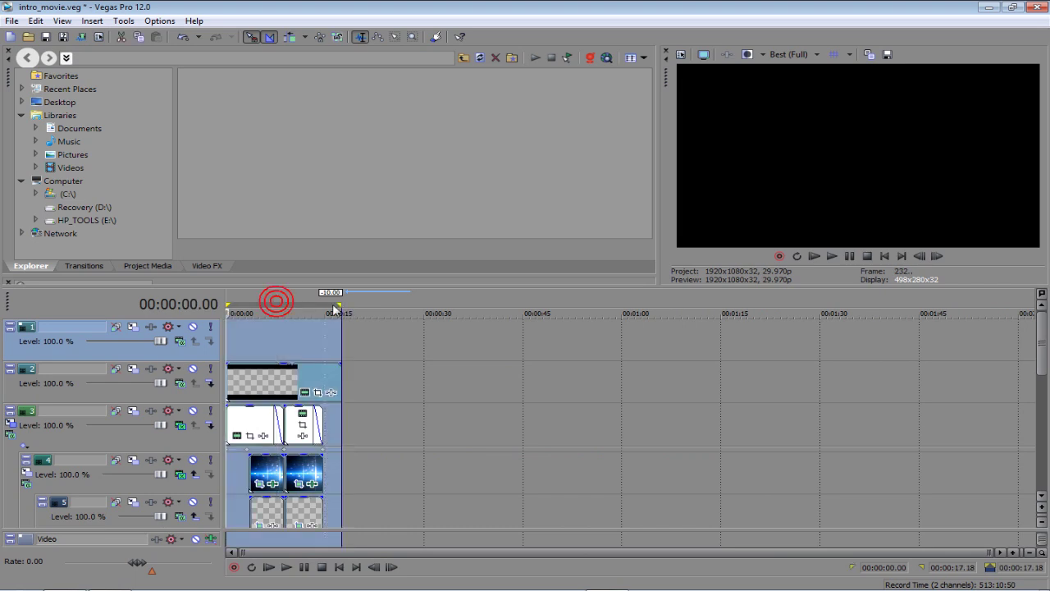